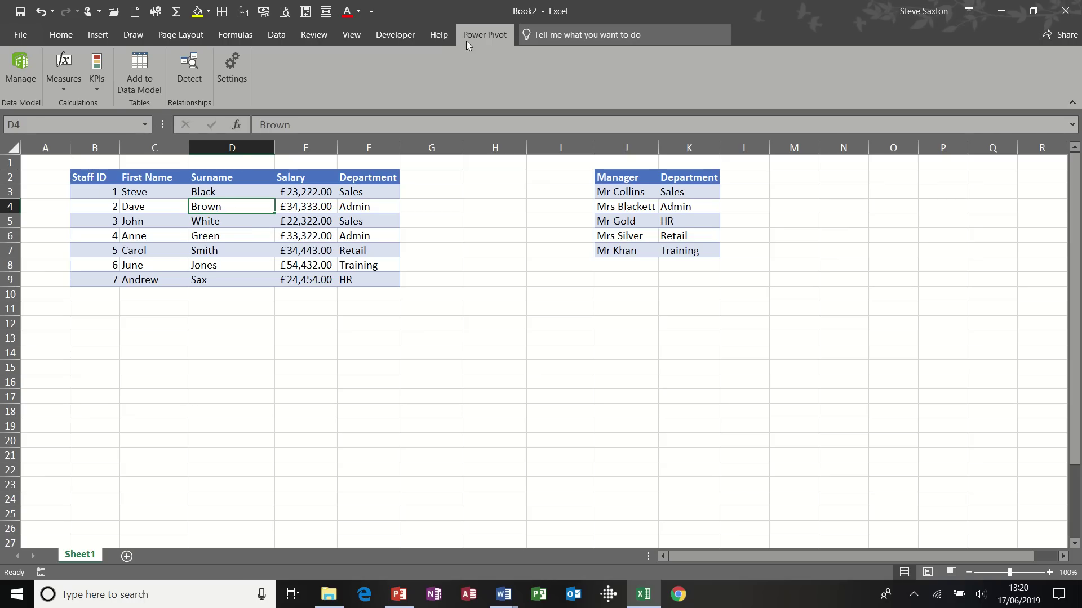
Step: Add the staff range $B$2:$F$9, with headers, to the data model as Table1
{"action": "left_click", "coordinate": [141, 66]}
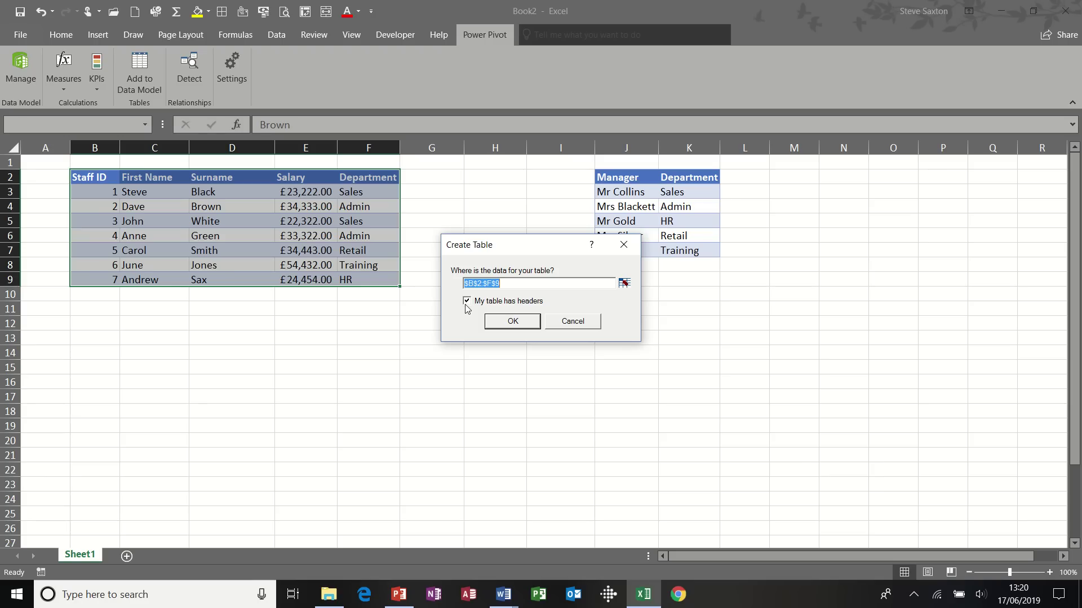
{"action": "left_click", "coordinate": [514, 321]}
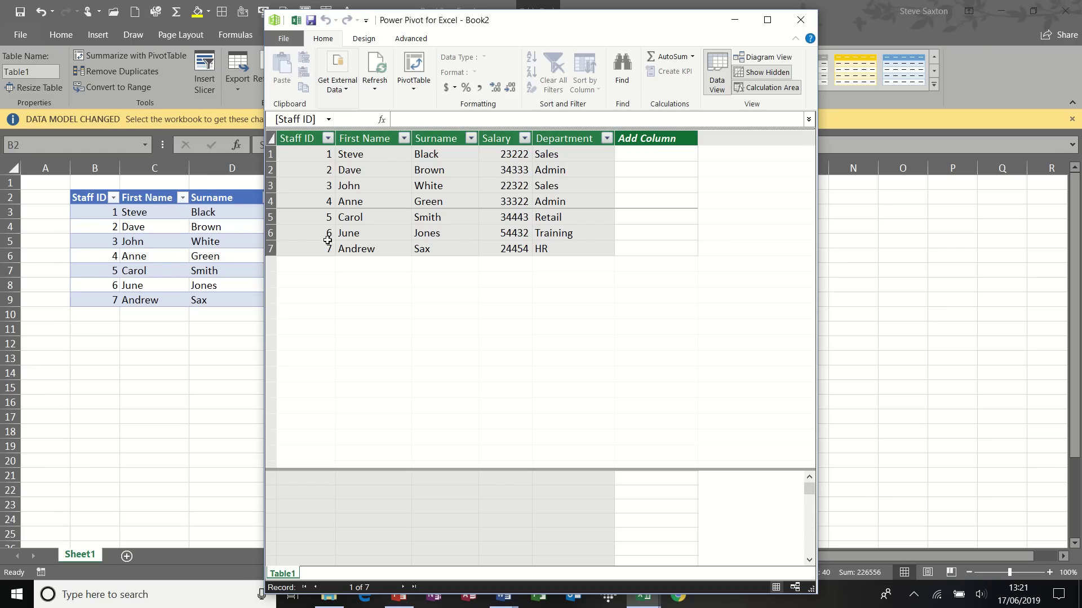
{"action": "left_click", "coordinate": [799, 22]}
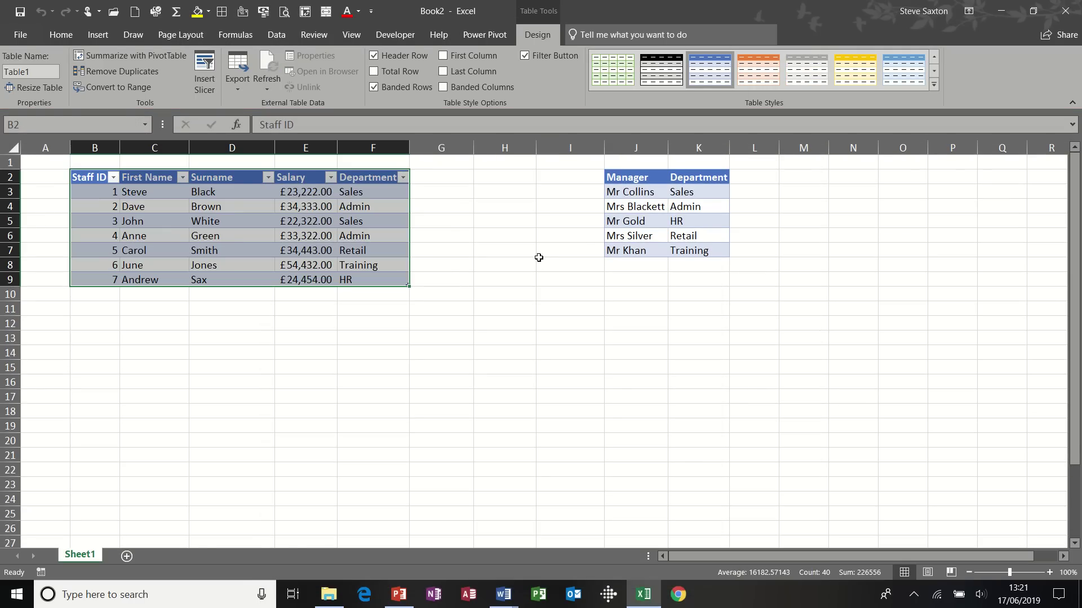
Step: Add the manager list, with headers, to the Power Pivot data model as Table2
{"action": "left_click", "coordinate": [632, 221]}
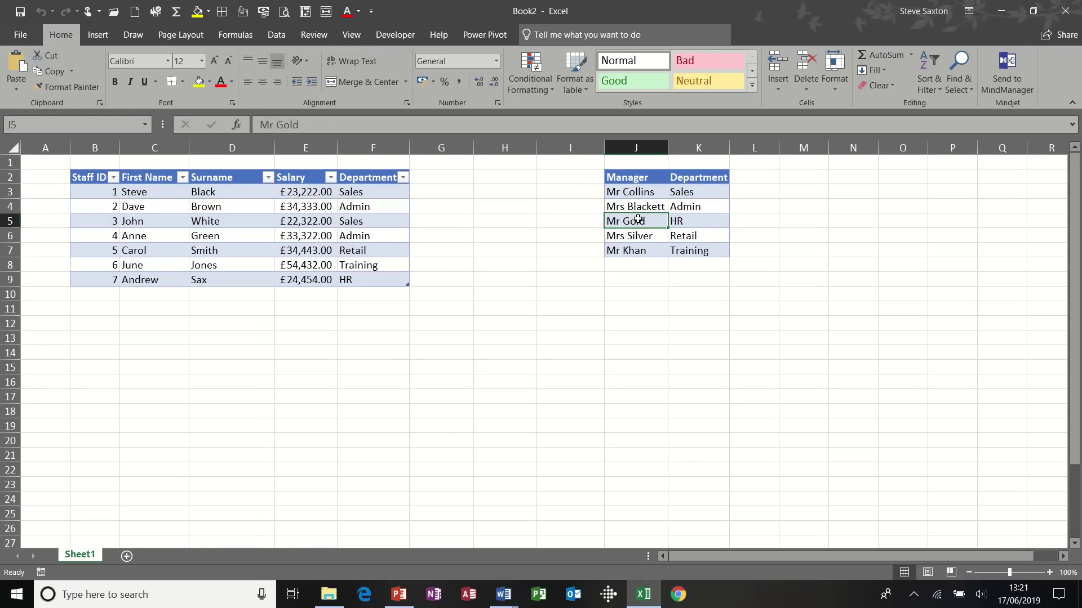
{"action": "left_click", "coordinate": [483, 35]}
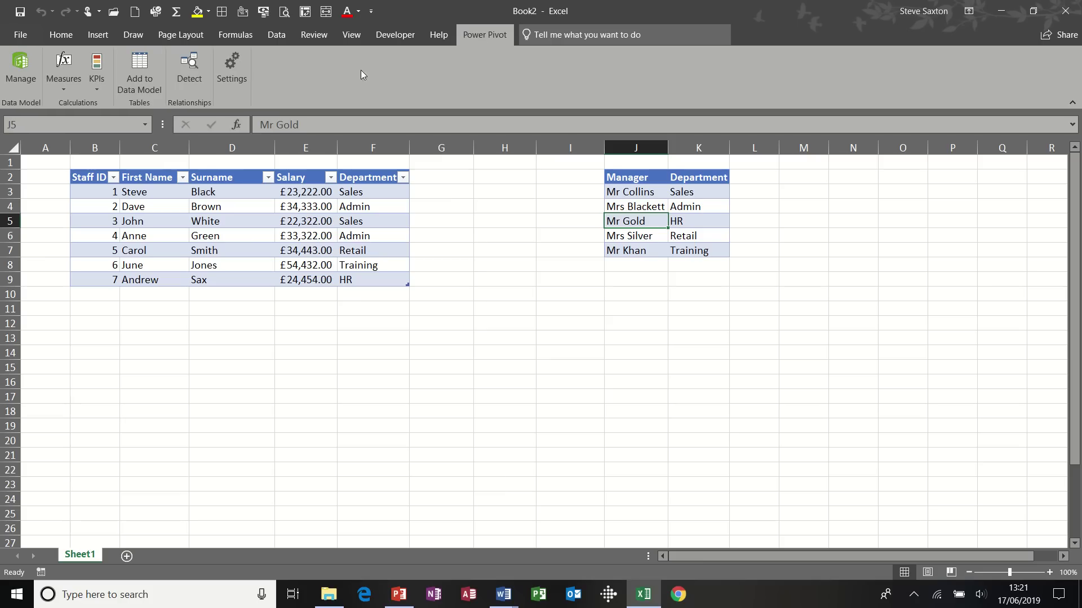
{"action": "left_click", "coordinate": [139, 72]}
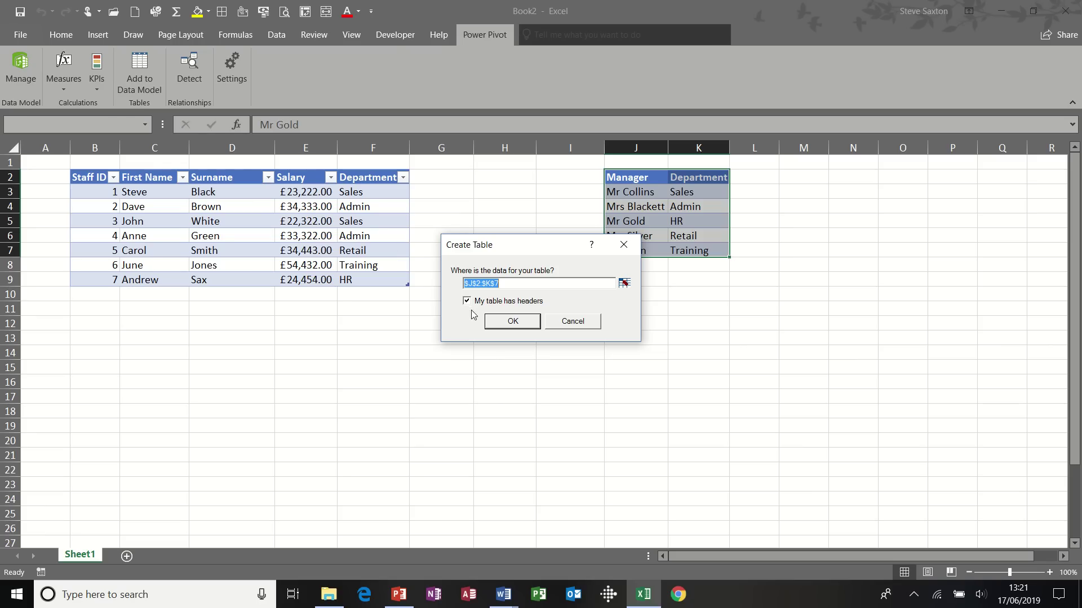
{"action": "left_click", "coordinate": [513, 322]}
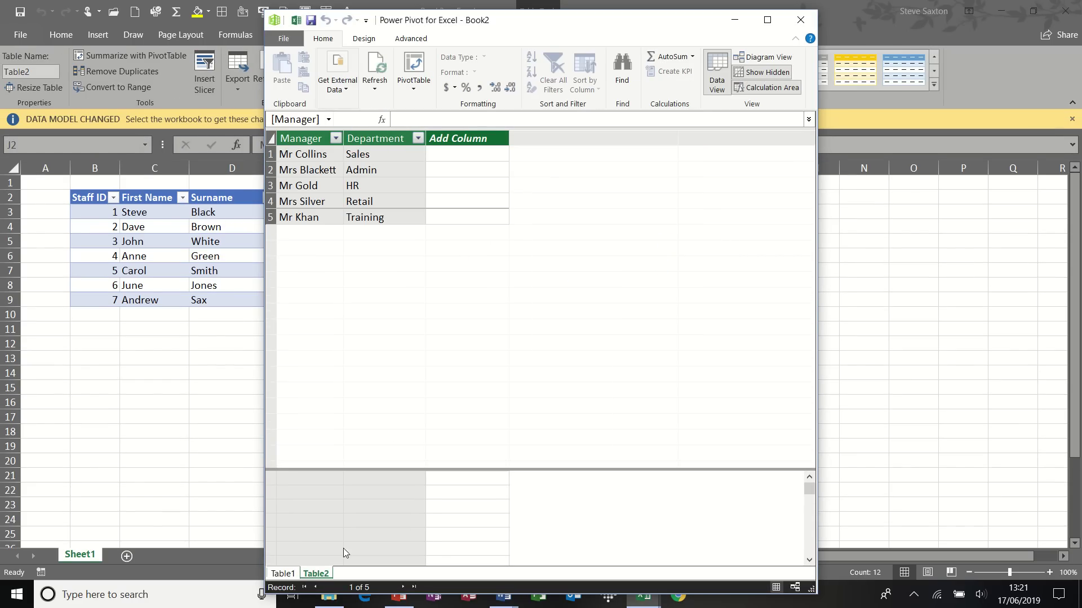
Step: Check the Table1 and Table2 data in Power Pivot, then close the window
{"action": "left_click", "coordinate": [283, 575]}
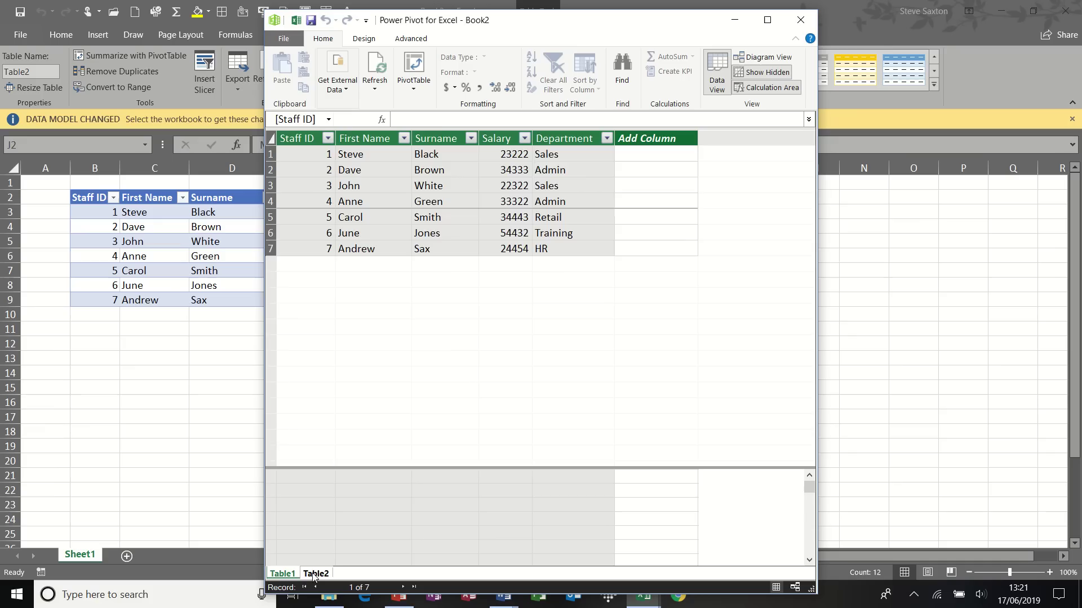
{"action": "left_click", "coordinate": [314, 574]}
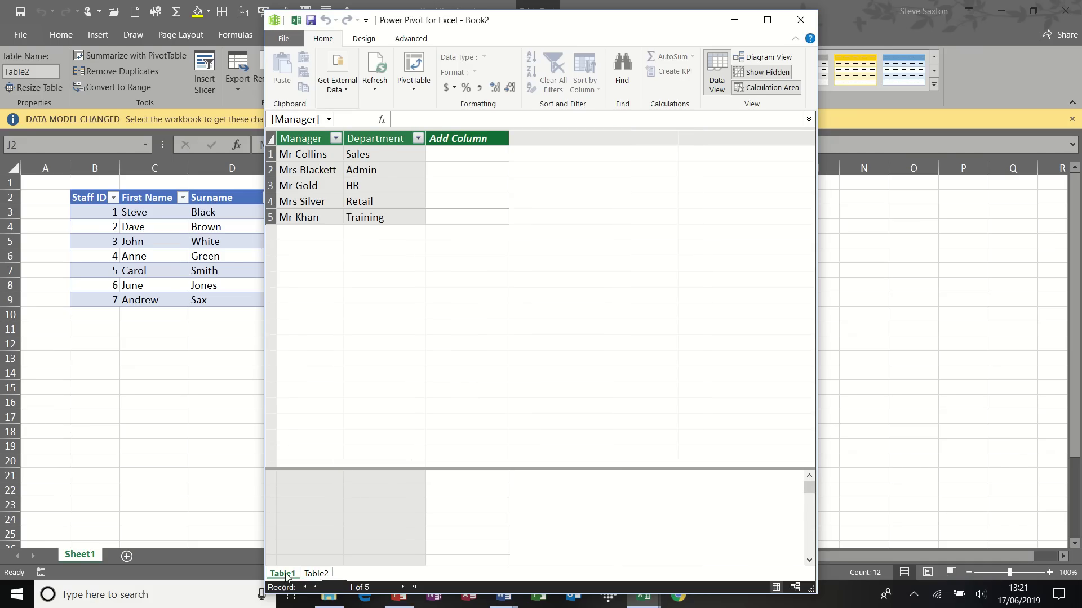
{"action": "left_click", "coordinate": [287, 576]}
{"action": "left_click", "coordinate": [311, 575]}
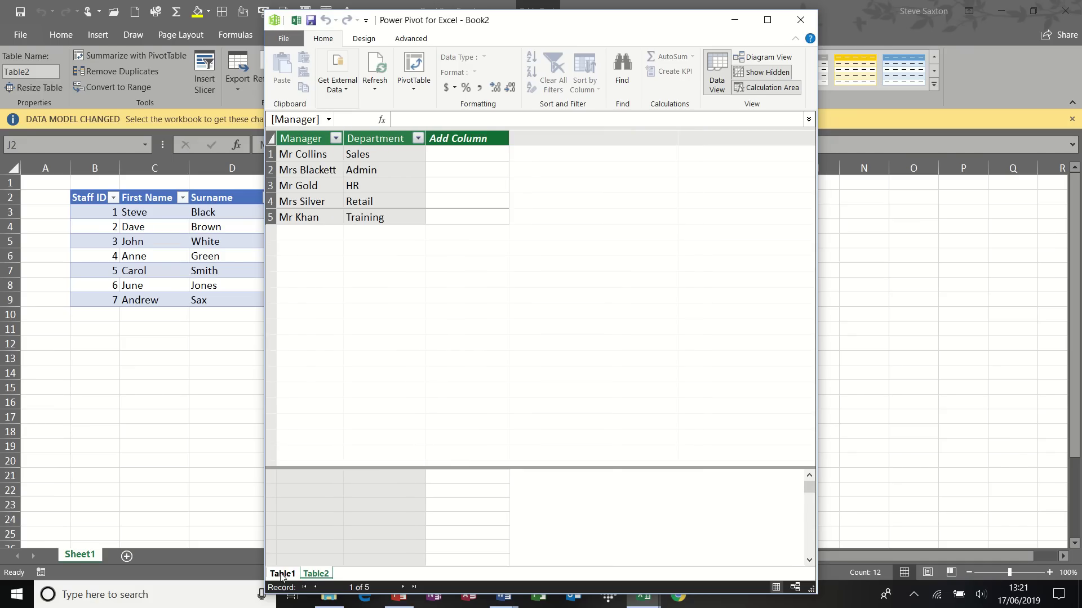
{"action": "left_click", "coordinate": [282, 574]}
{"action": "left_click", "coordinate": [315, 574]}
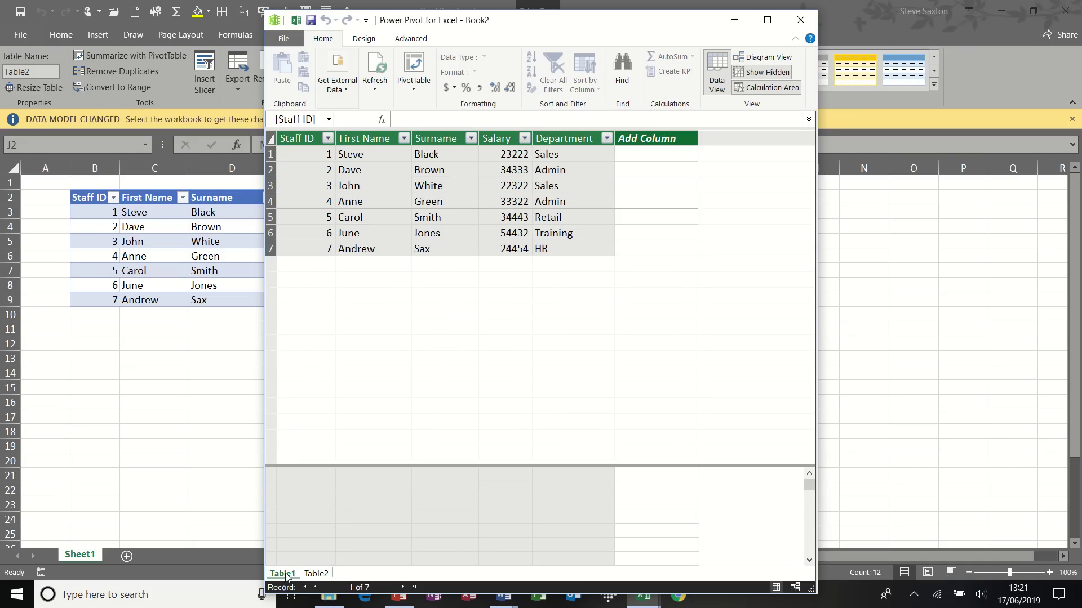
{"action": "left_click", "coordinate": [316, 574]}
{"action": "left_click", "coordinate": [285, 574]}
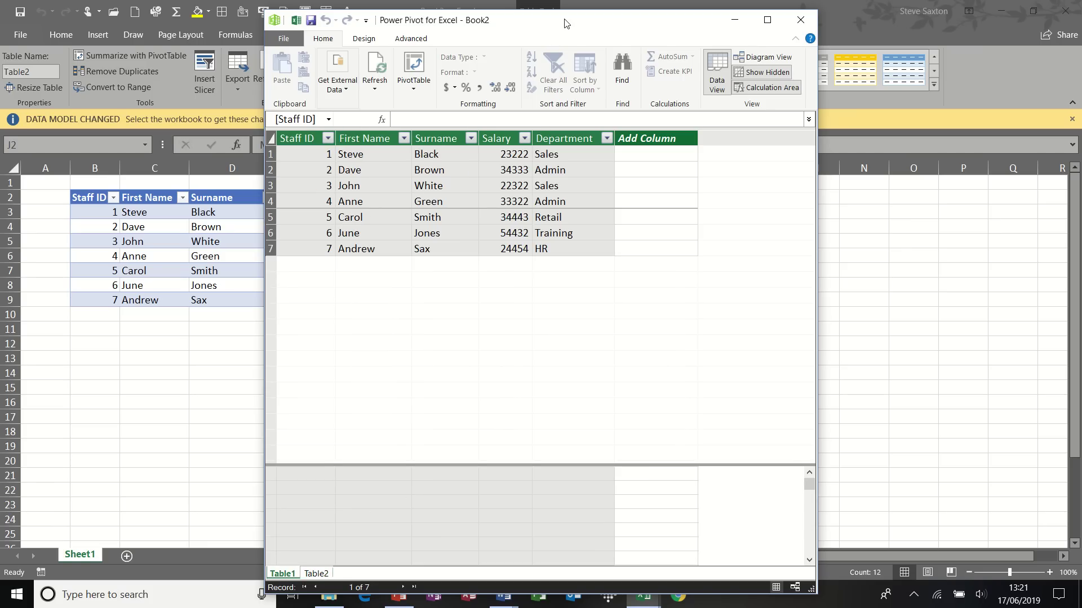
{"action": "left_click", "coordinate": [800, 19]}
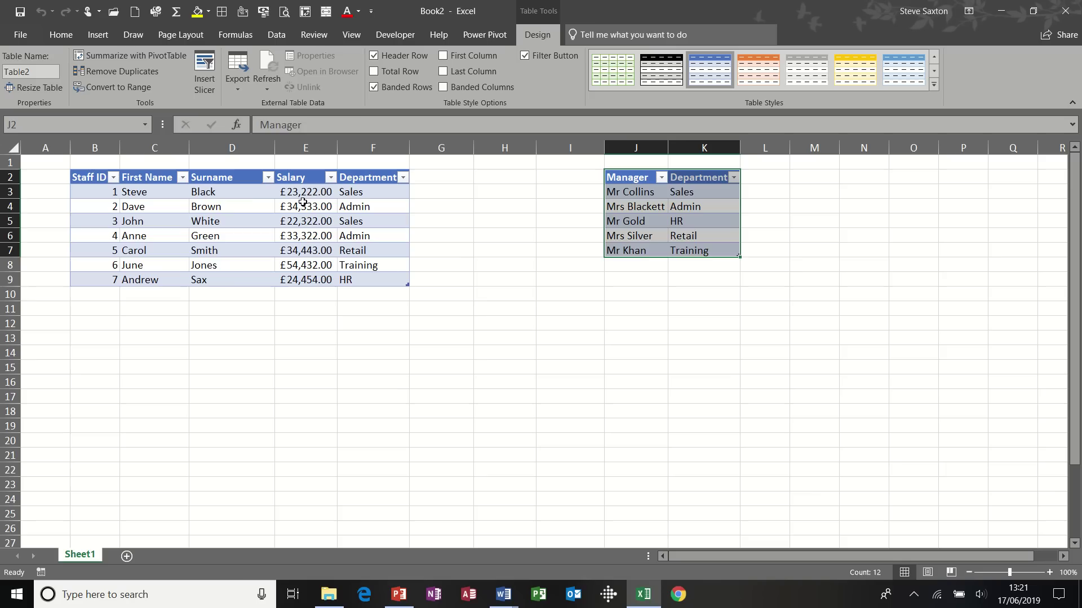
Step: Insert a data-model PivotTable on a new Sheet2 and expand the Table1 and Table2 field lists
{"action": "left_click", "coordinate": [241, 207]}
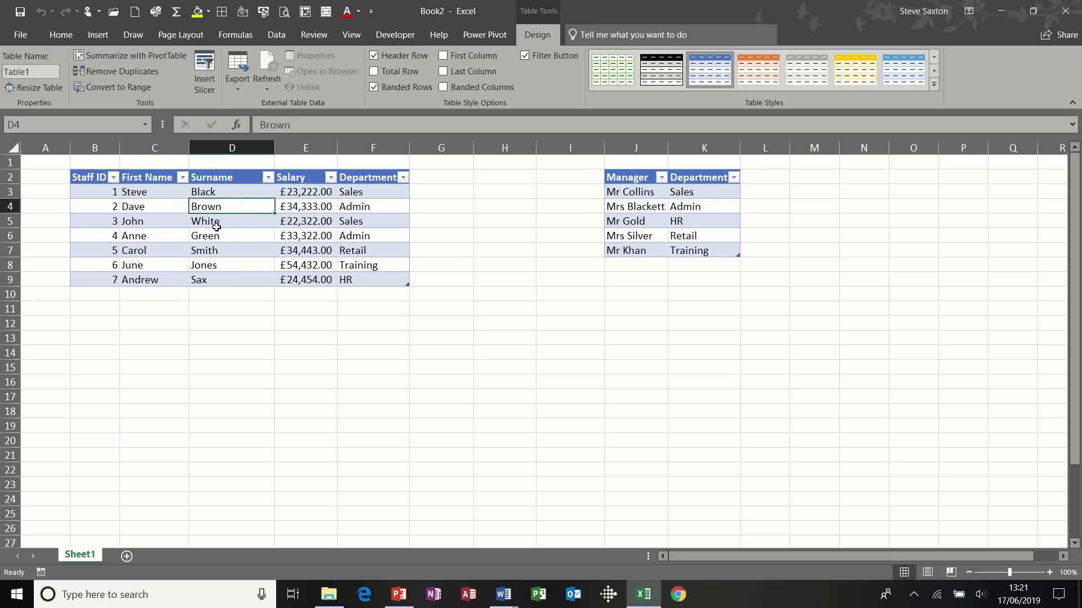
{"action": "left_click", "coordinate": [99, 35]}
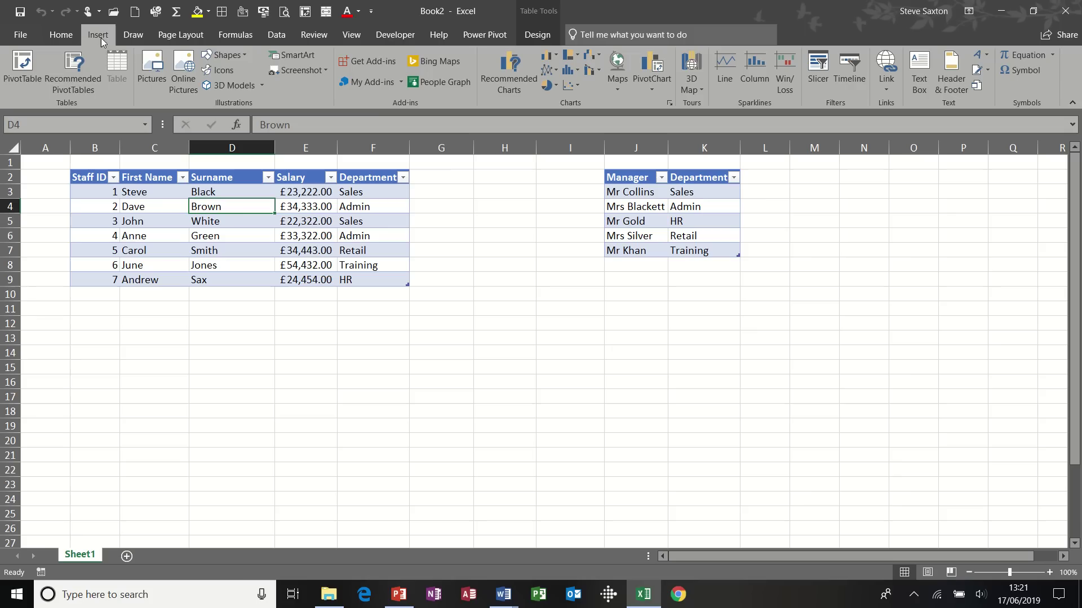
{"action": "left_click", "coordinate": [23, 68]}
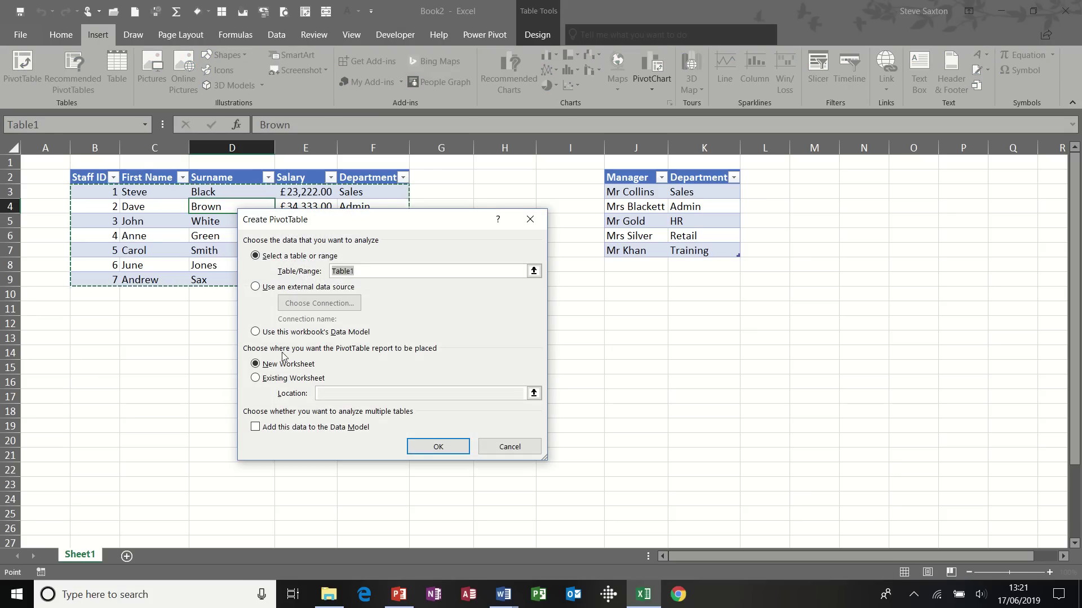
{"action": "left_click", "coordinate": [255, 332]}
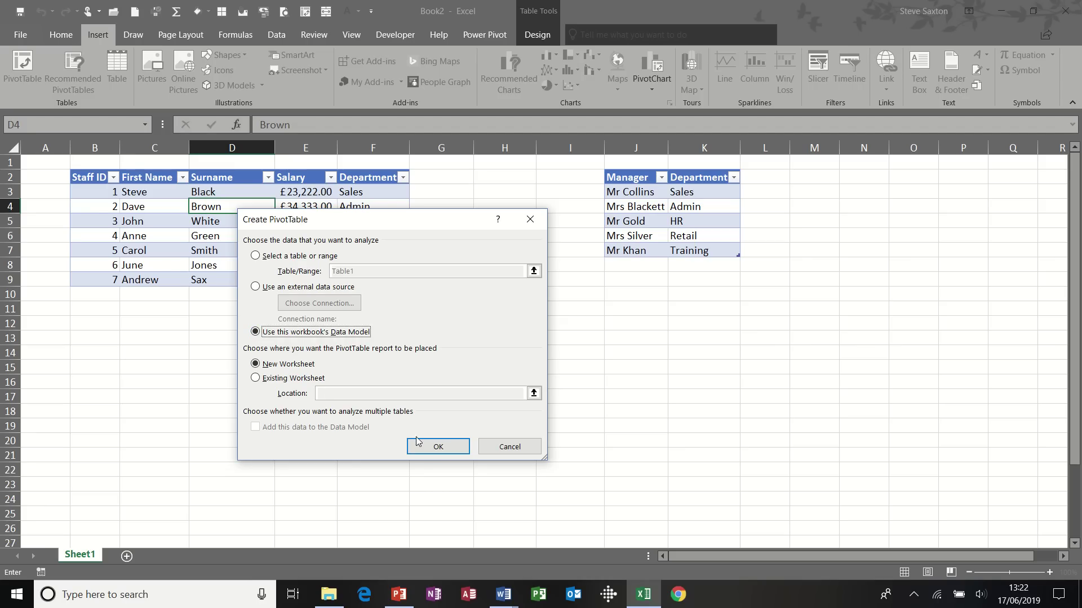
{"action": "left_click", "coordinate": [438, 447]}
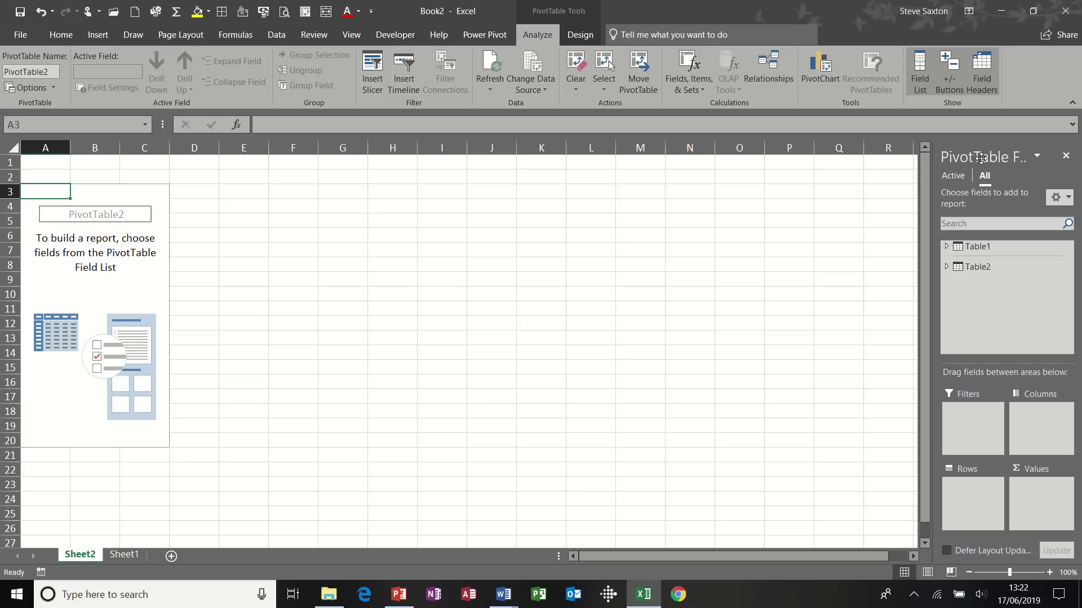
{"action": "left_click", "coordinate": [947, 247]}
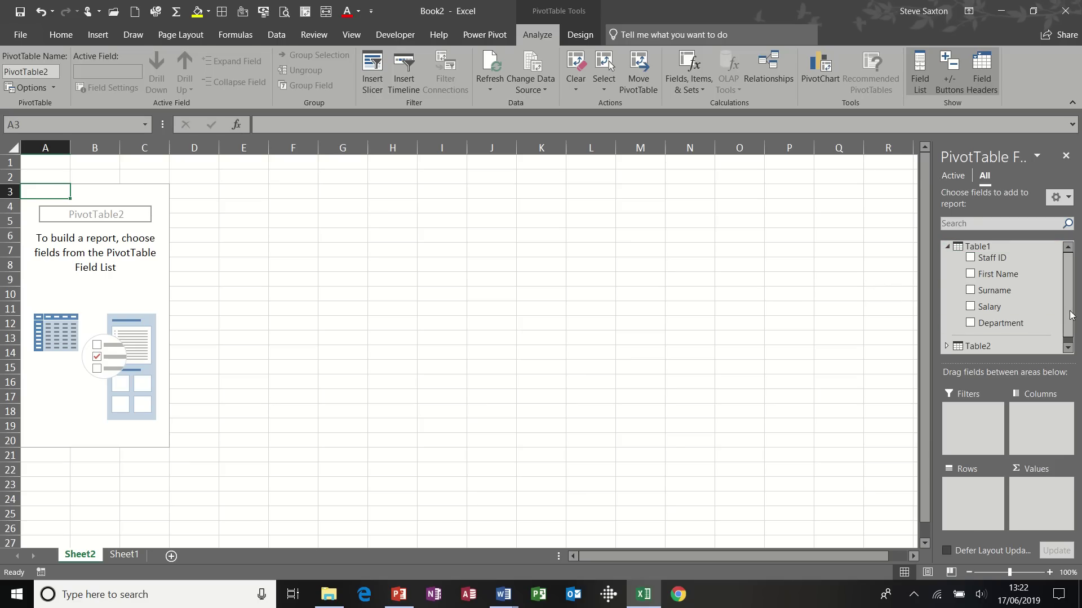
{"action": "left_click", "coordinate": [947, 346]}
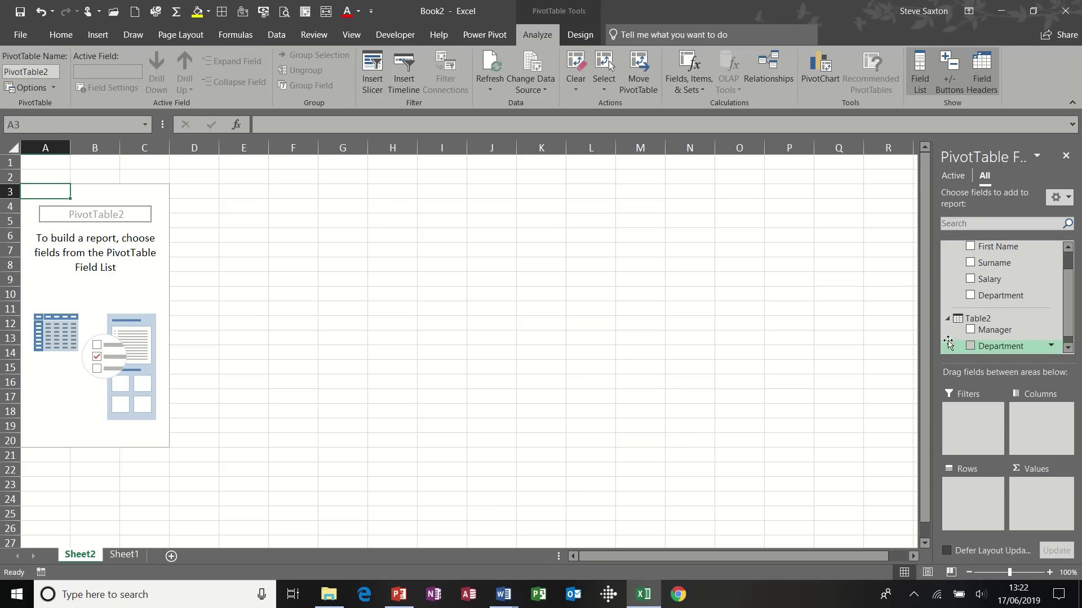
{"action": "scroll", "coordinate": [1070, 328], "scroll_direction": "down", "scroll_amount": 1}
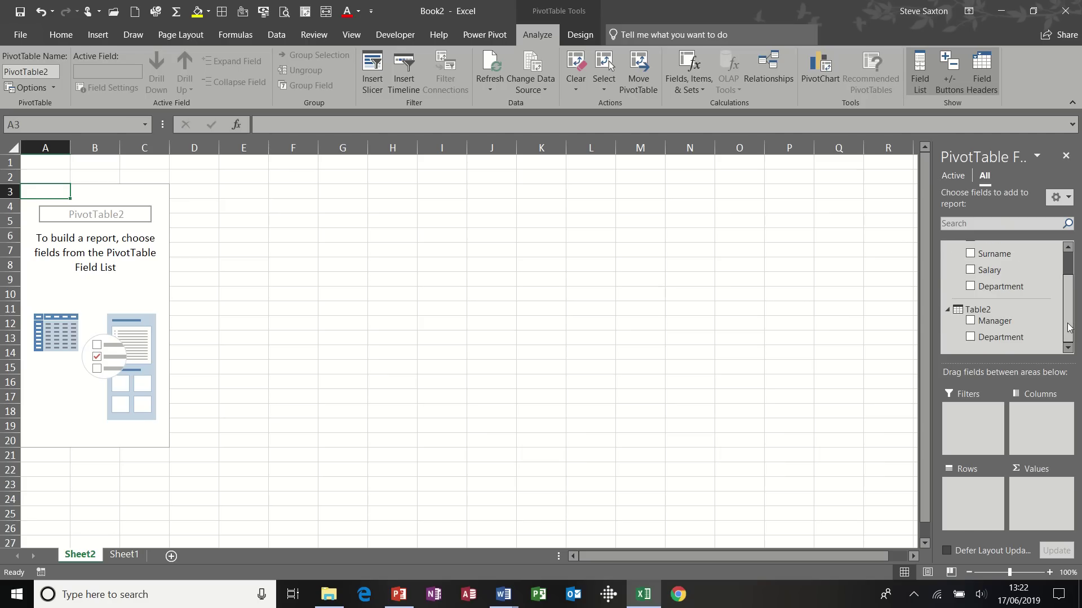
{"action": "left_click_drag", "start_coordinate": [1069, 328], "coordinate": [1070, 302]}
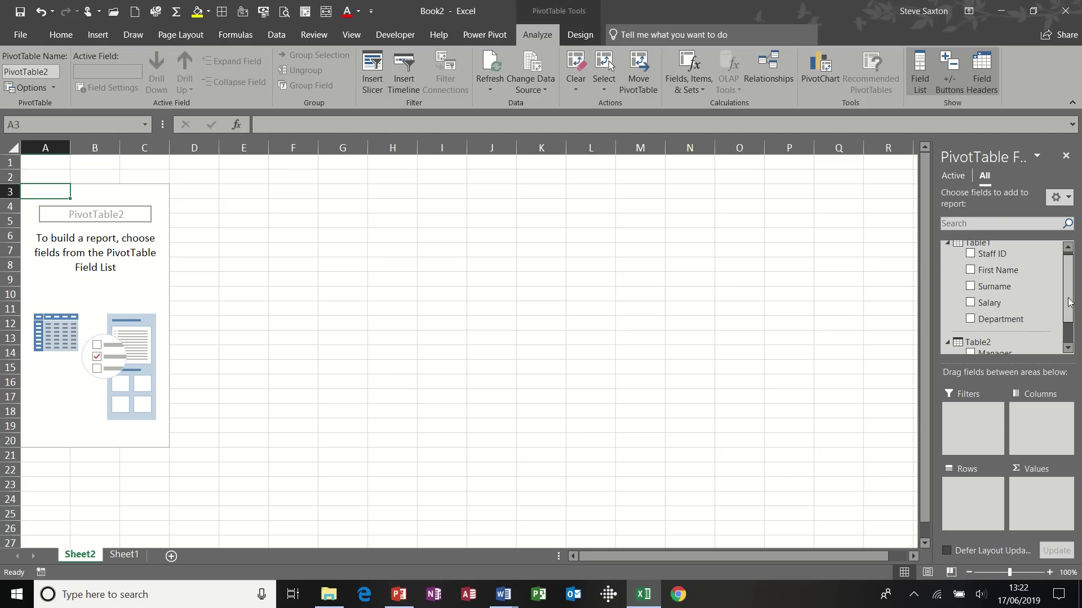
{"action": "scroll", "coordinate": [1070, 302], "scroll_direction": "up", "scroll_amount": 1}
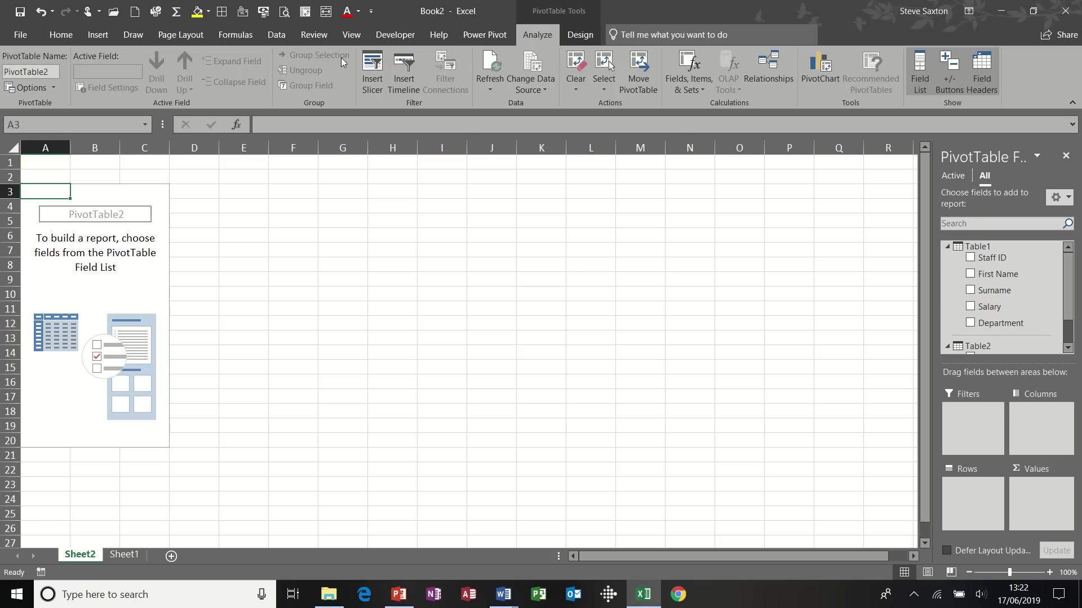
Step: Link Table1 Department to Table2 Department in Power Pivot's Diagram View, then close Power Pivot
{"action": "left_click", "coordinate": [485, 35]}
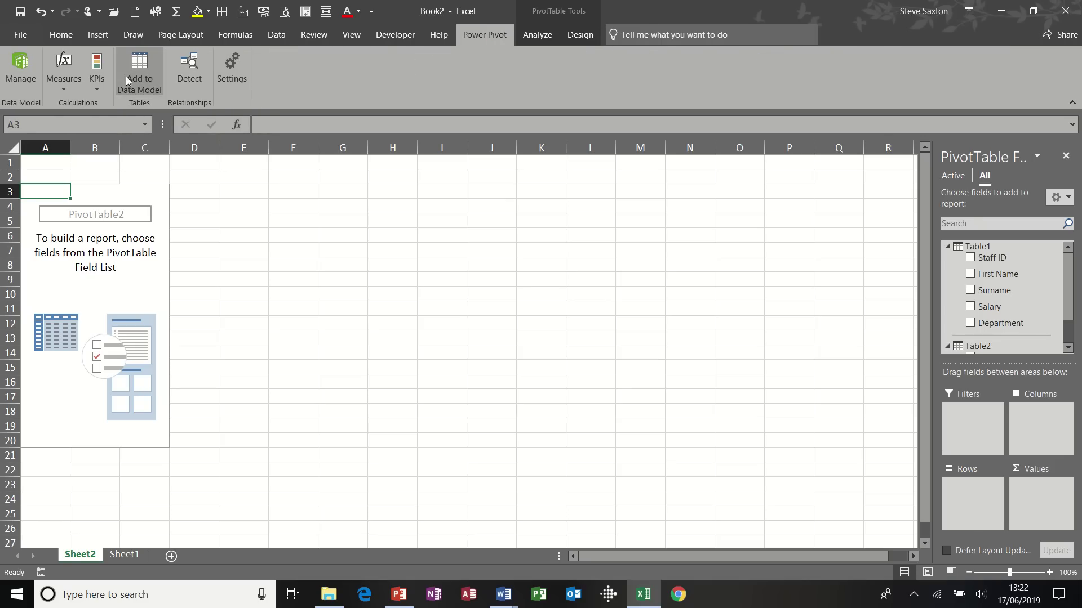
{"action": "left_click", "coordinate": [23, 68]}
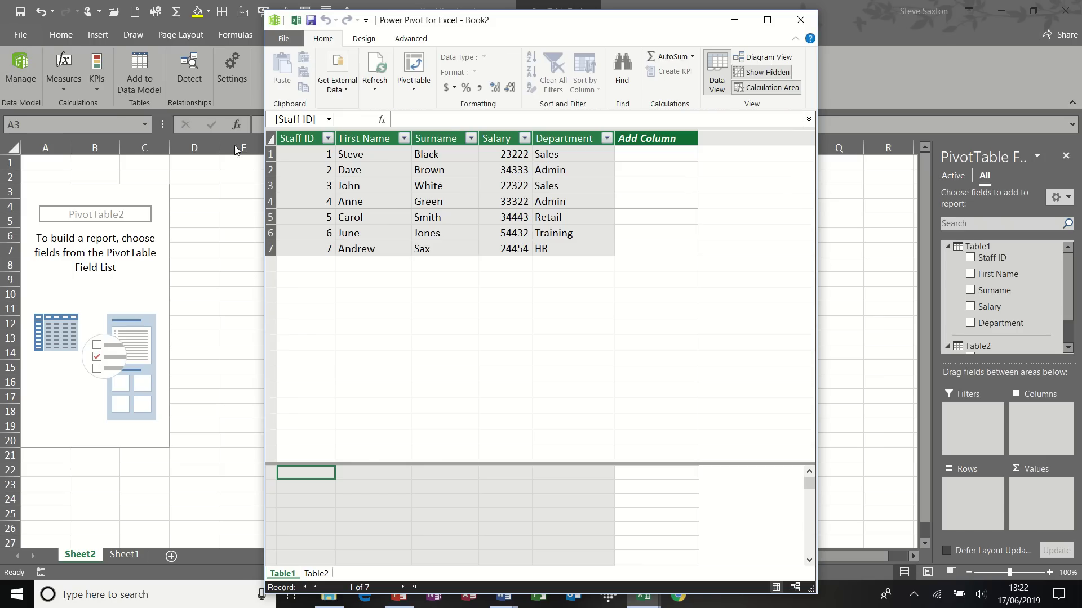
{"action": "left_click", "coordinate": [764, 58]}
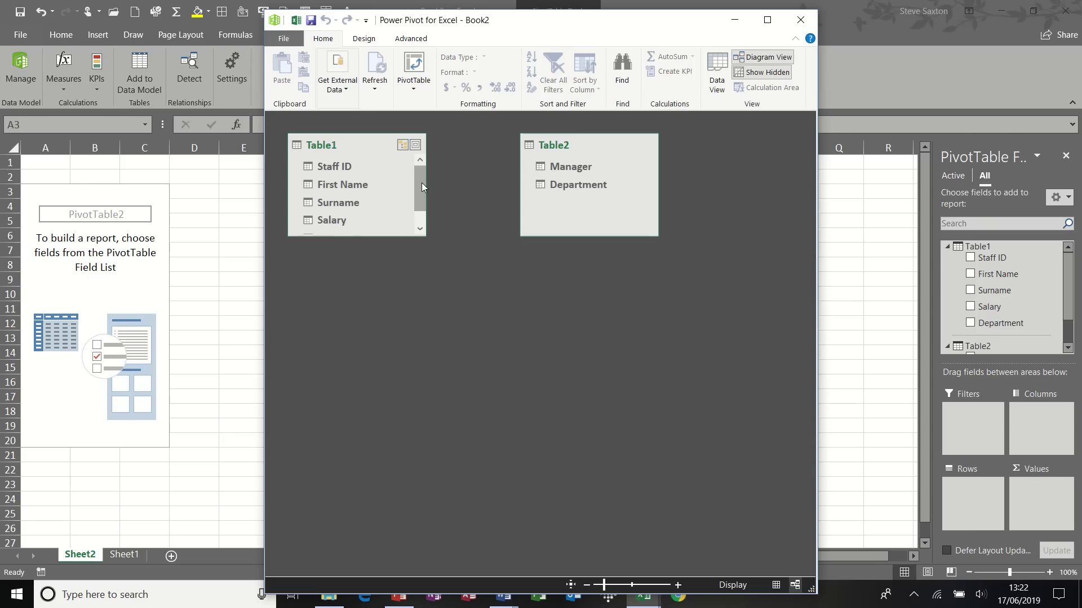
{"action": "left_click_drag", "start_coordinate": [422, 183], "coordinate": [420, 205]}
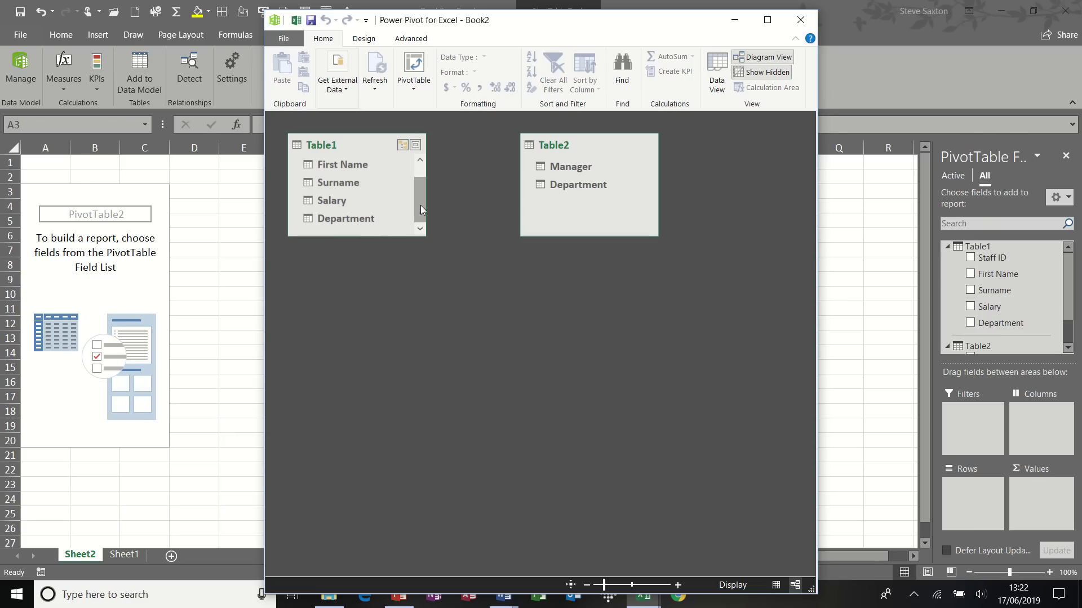
{"action": "left_click", "coordinate": [345, 219]}
{"action": "left_click_drag", "start_coordinate": [346, 219], "coordinate": [589, 190]}
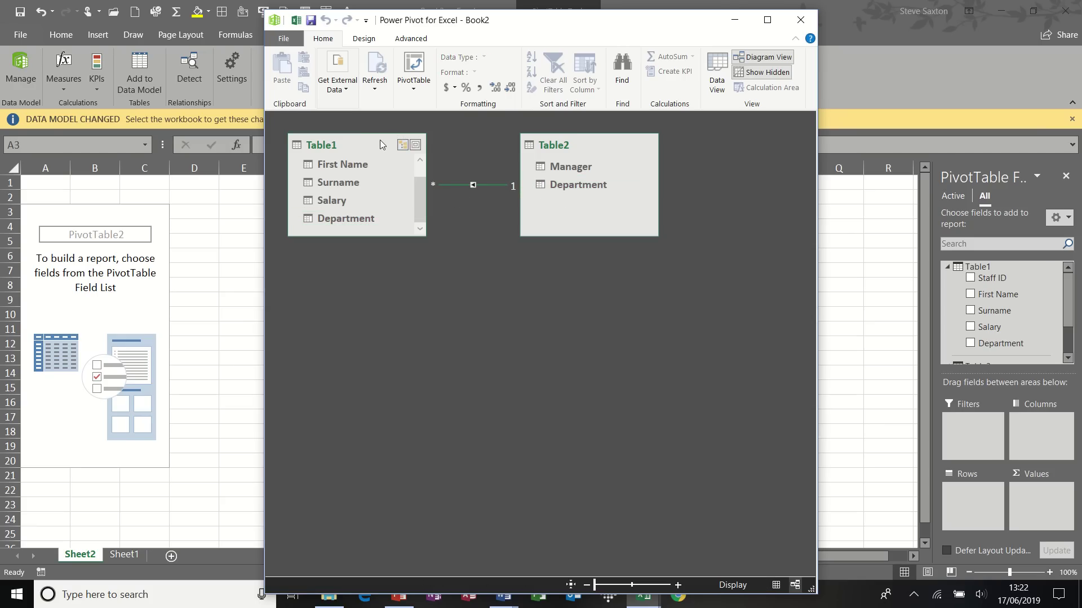
{"action": "left_click_drag", "start_coordinate": [379, 142], "coordinate": [377, 195]}
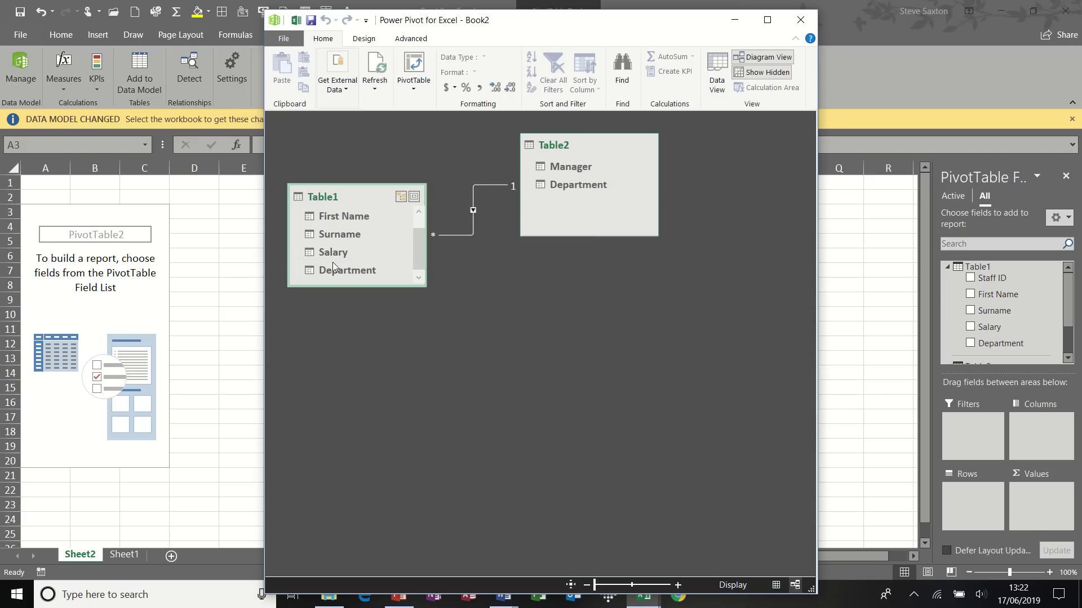
{"action": "left_click", "coordinate": [801, 21]}
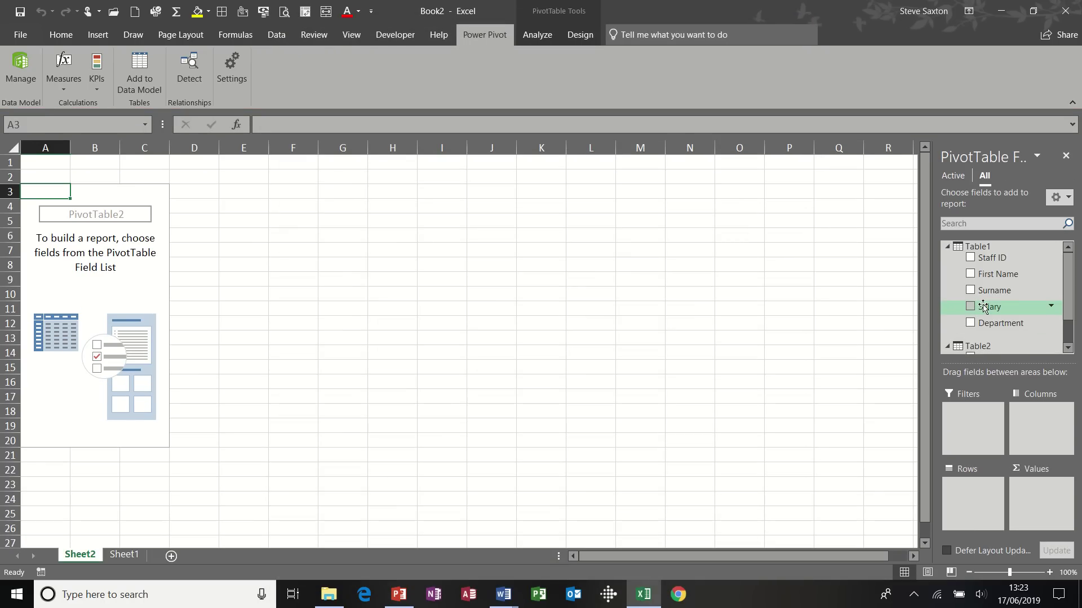
Step: Add Sum of Salary to Values in Accounting format, totalling £226,528.00
{"action": "left_click_drag", "start_coordinate": [976, 307], "coordinate": [1038, 493]}
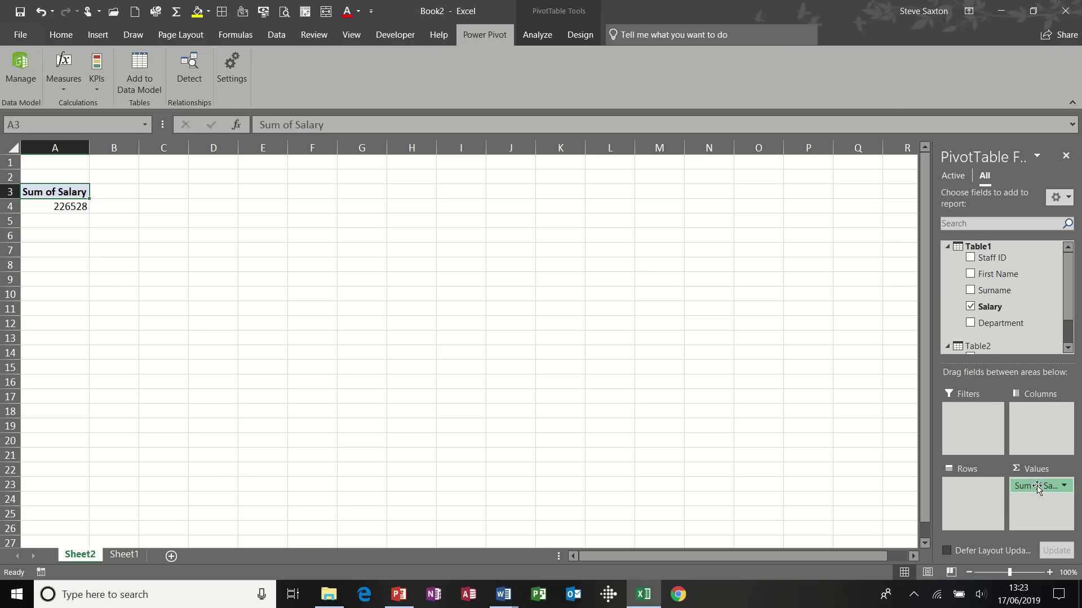
{"action": "left_click", "coordinate": [1039, 488]}
{"action": "left_click", "coordinate": [1008, 470]}
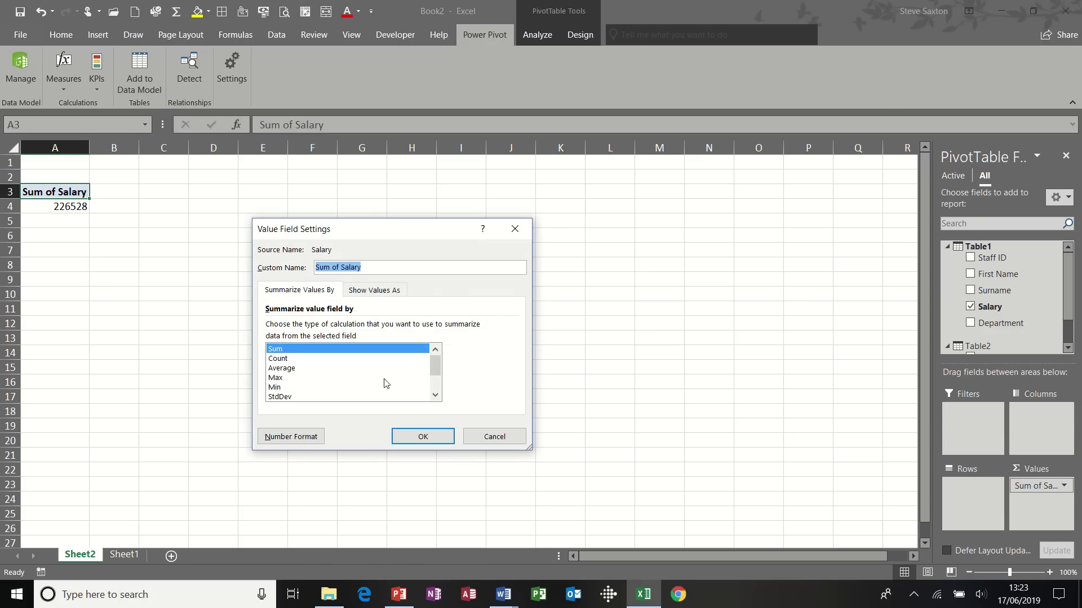
{"action": "left_click", "coordinate": [290, 436]}
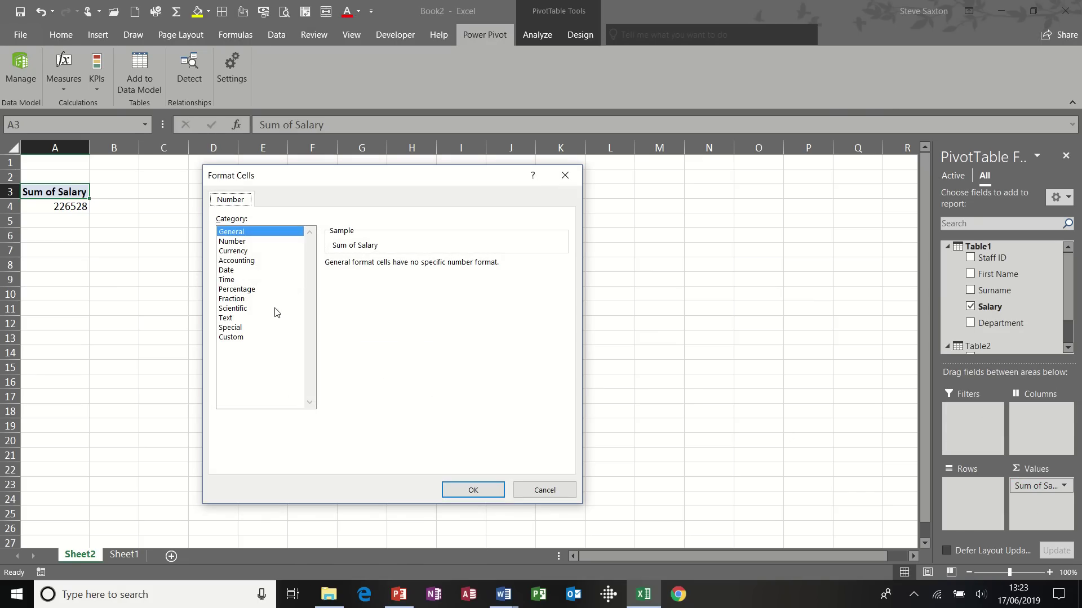
{"action": "left_click", "coordinate": [245, 260]}
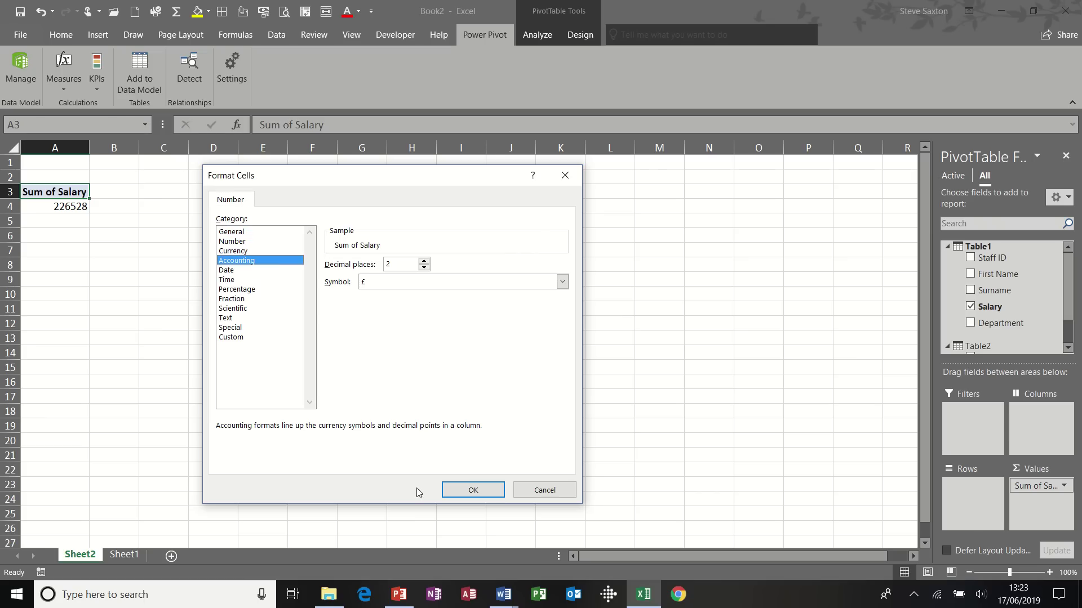
{"action": "left_click", "coordinate": [473, 490]}
{"action": "left_click", "coordinate": [423, 438]}
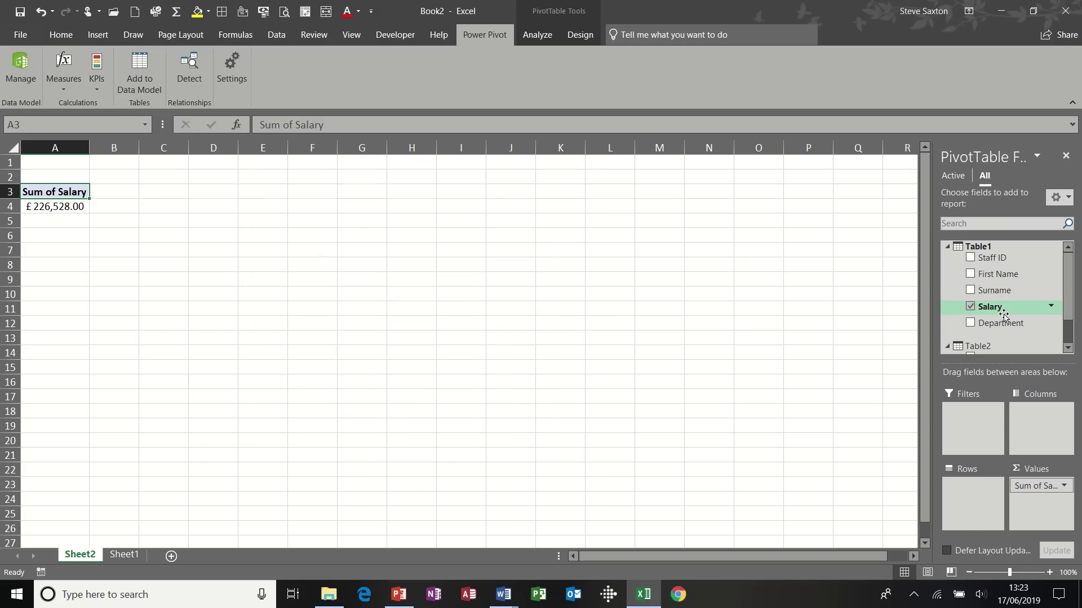
Step: Put Department and Surname in Rows, and Table2's Manager and Department in Columns
{"action": "left_click_drag", "start_coordinate": [1000, 323], "coordinate": [974, 501]}
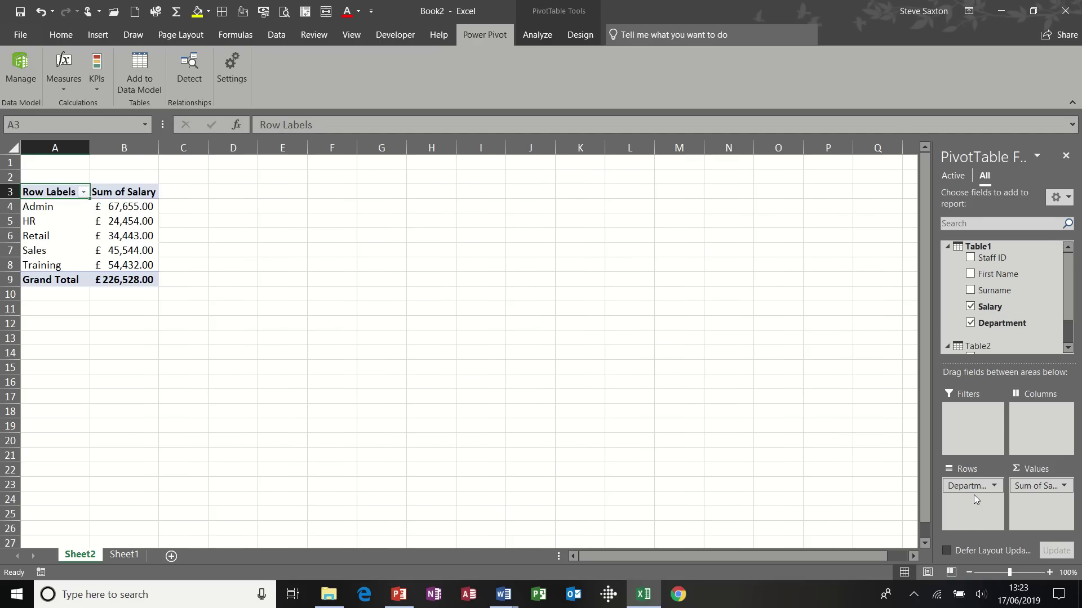
{"action": "left_click_drag", "start_coordinate": [1000, 291], "coordinate": [974, 500]}
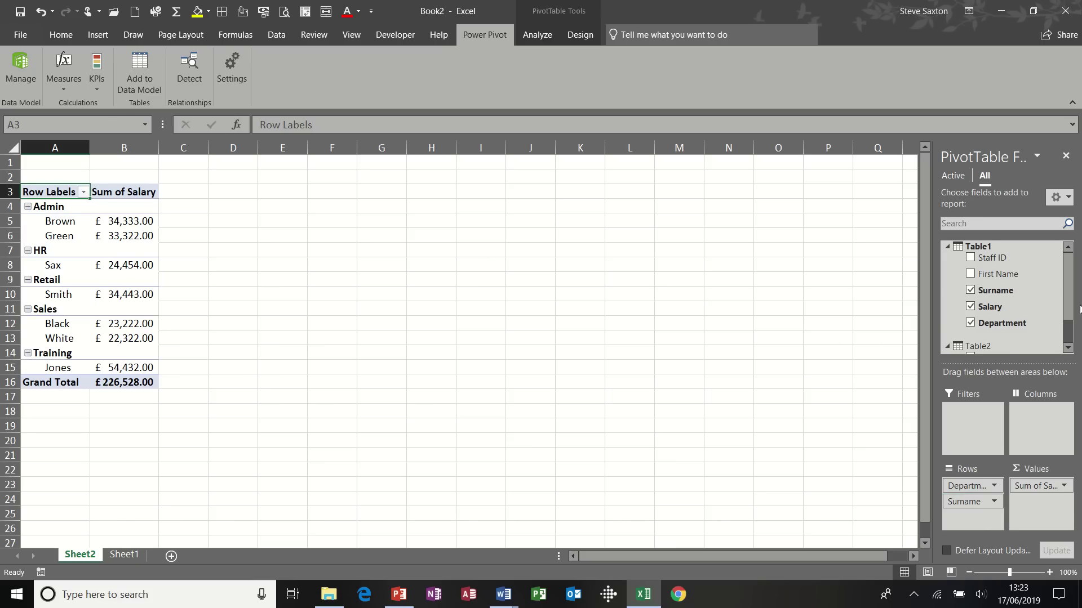
{"action": "scroll", "coordinate": [1076, 299], "scroll_direction": "down", "scroll_amount": 2}
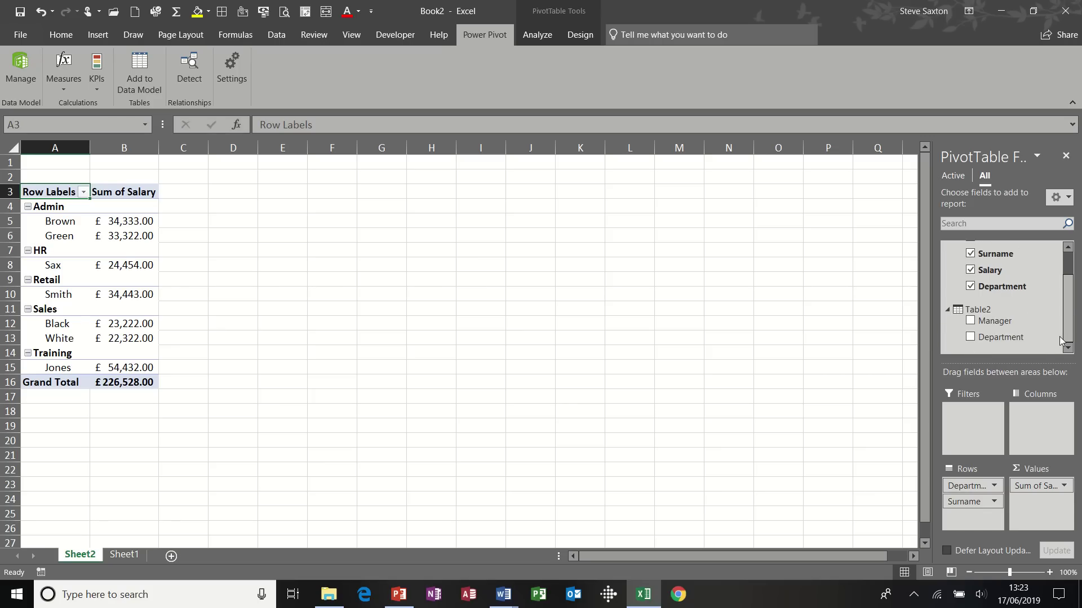
{"action": "left_click_drag", "start_coordinate": [995, 322], "coordinate": [1038, 411]}
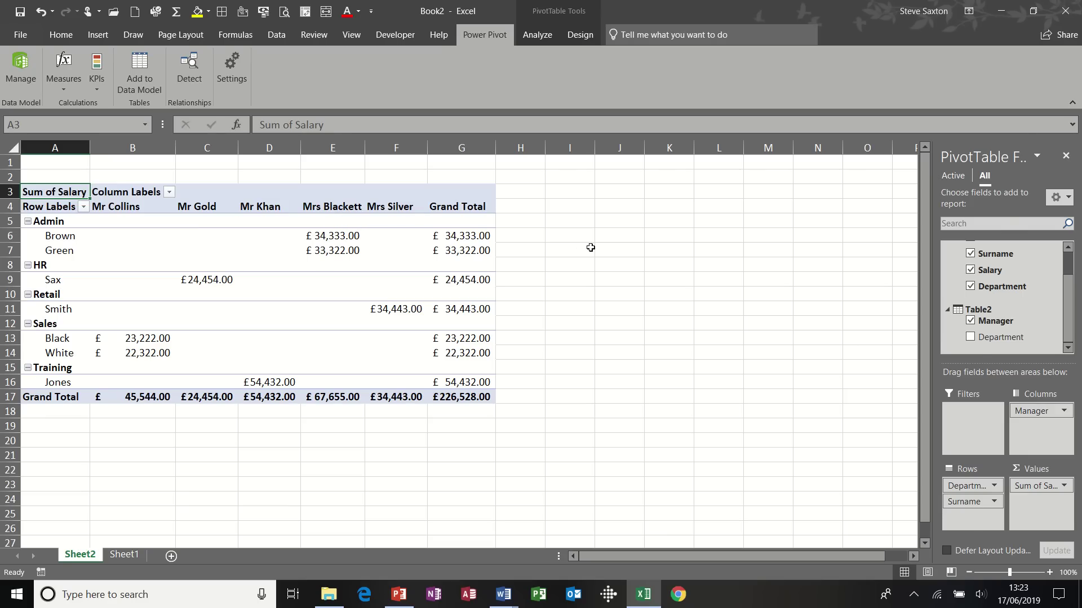
{"action": "left_click_drag", "start_coordinate": [993, 338], "coordinate": [1042, 414]}
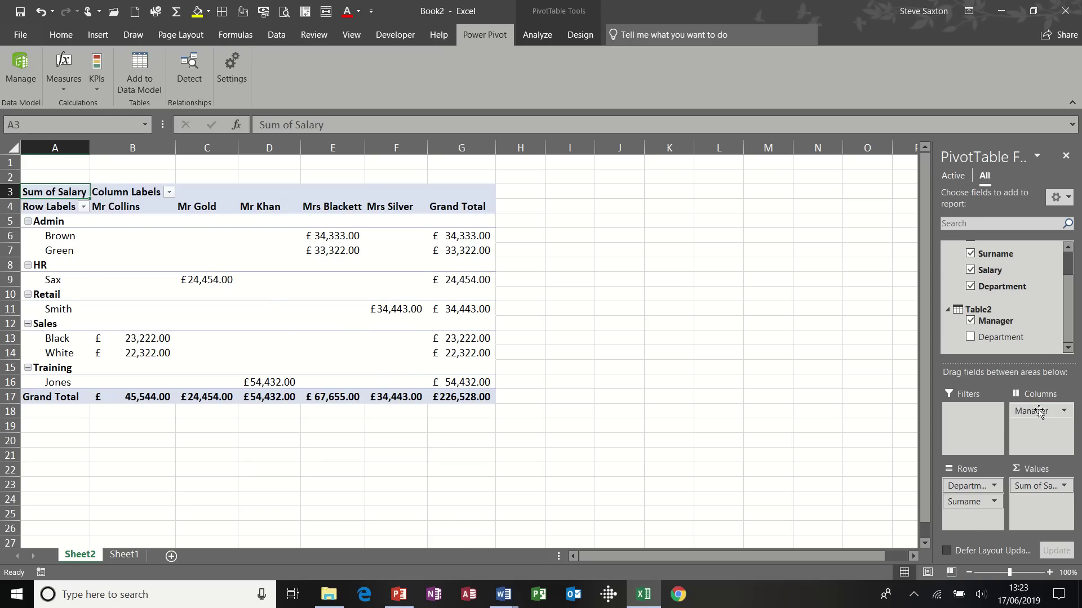